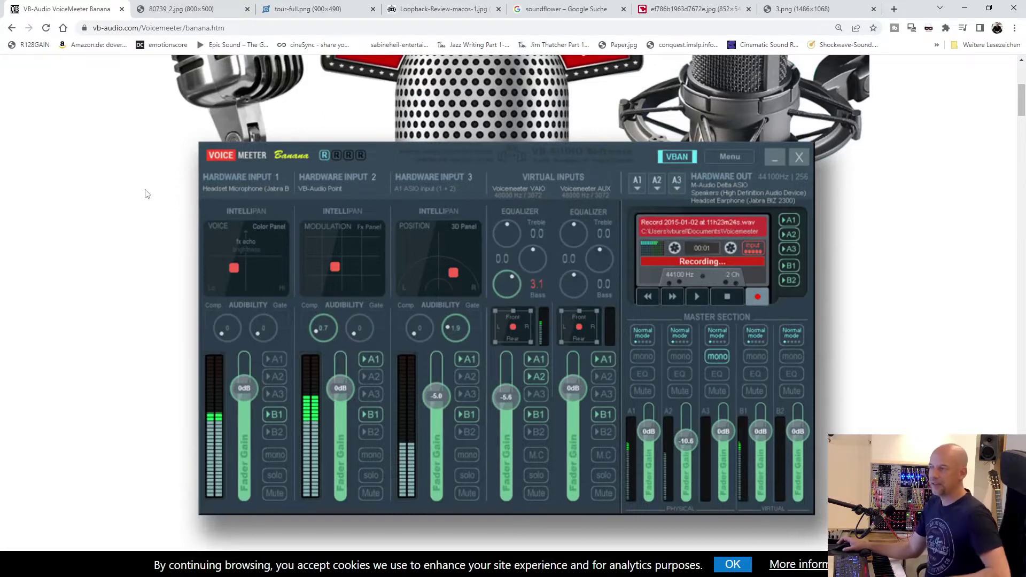
Open the standard Voicemeeter page and examine its mixer picture and product description.
{"action": "scroll", "coordinate": [147, 194], "scroll_direction": "up", "scroll_amount": 4}
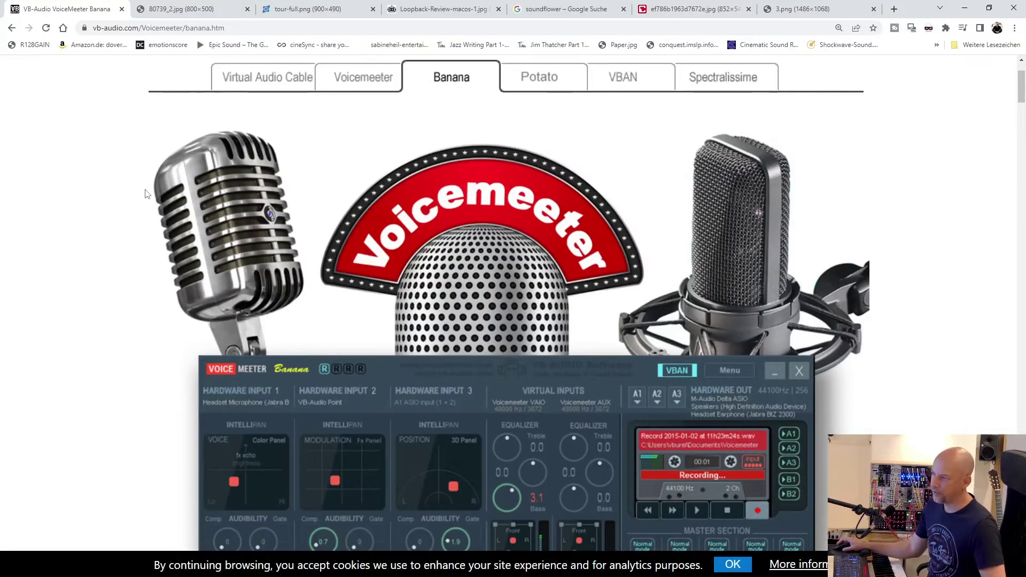
{"action": "left_click", "coordinate": [365, 79]}
{"action": "scroll", "coordinate": [181, 224], "scroll_direction": "down", "scroll_amount": 8}
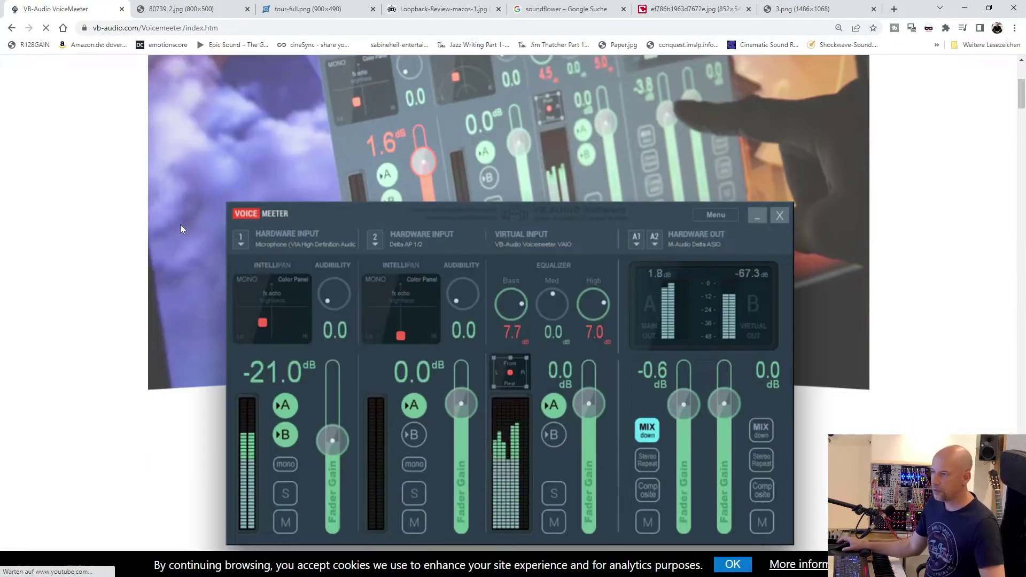
{"action": "scroll", "coordinate": [180, 229], "scroll_direction": "down", "scroll_amount": 1}
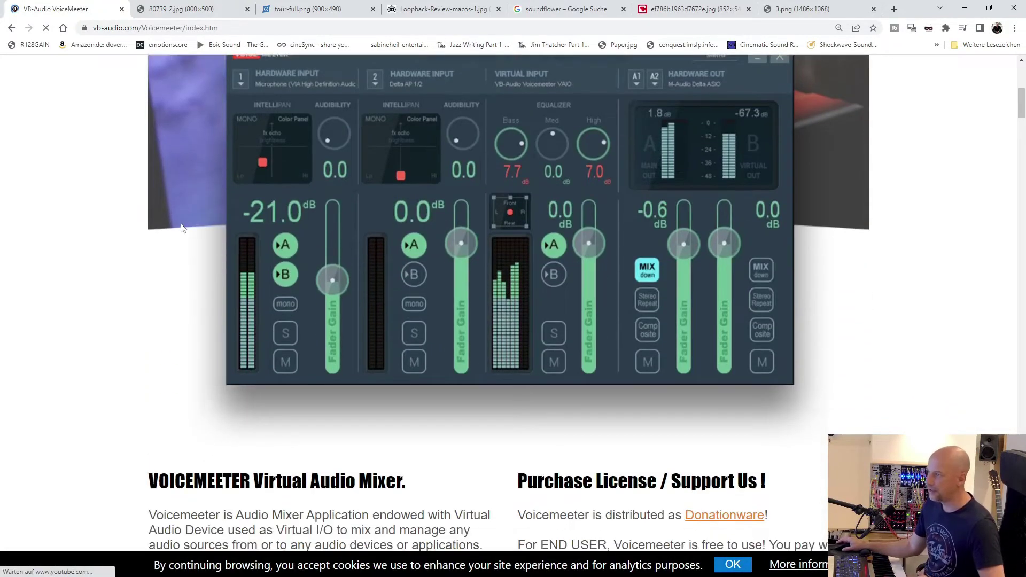
{"action": "scroll", "coordinate": [193, 305], "scroll_direction": "down", "scroll_amount": 2}
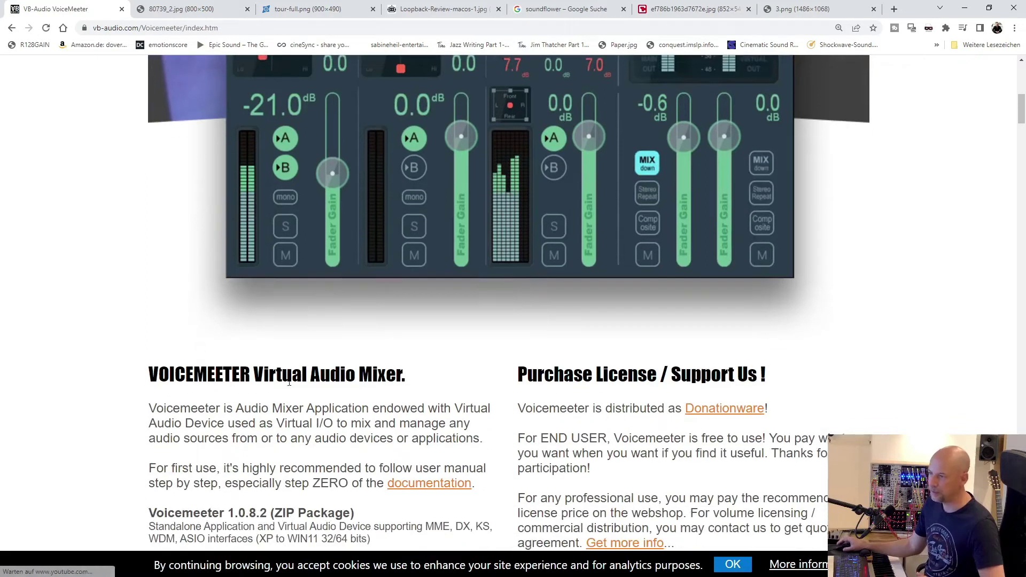
{"action": "scroll", "coordinate": [299, 366], "scroll_direction": "up", "scroll_amount": 3}
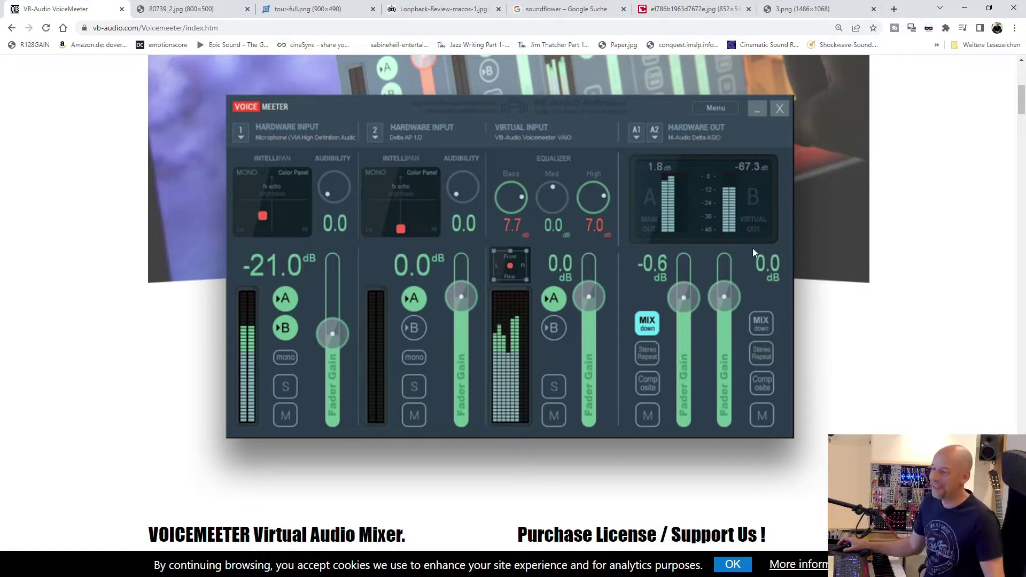
Open the Voicemeeter Banana page and examine the hardware inputs, virtual inputs and master section in its mixer picture.
{"action": "scroll", "coordinate": [753, 249], "scroll_direction": "up", "scroll_amount": 7}
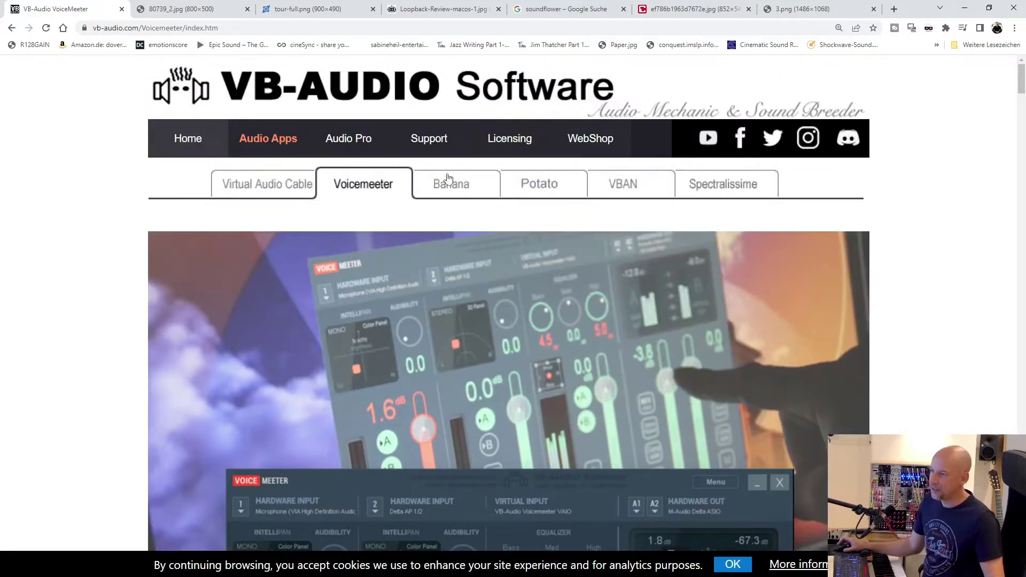
{"action": "left_click", "coordinate": [451, 184]}
{"action": "scroll", "coordinate": [291, 243], "scroll_direction": "down", "scroll_amount": 3}
{"action": "scroll", "coordinate": [294, 229], "scroll_direction": "up", "scroll_amount": 4}
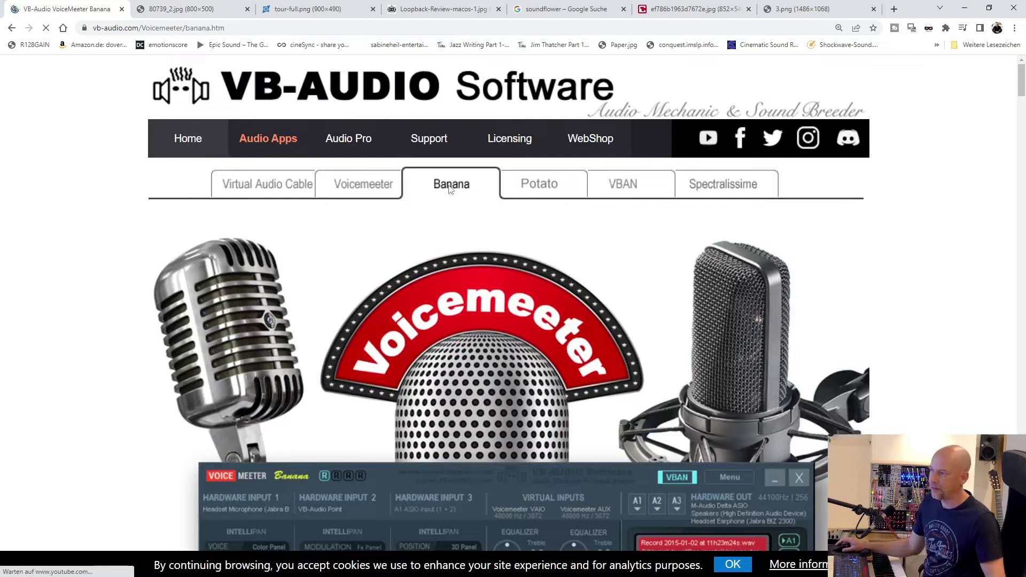
{"action": "scroll", "coordinate": [459, 197], "scroll_direction": "down", "scroll_amount": 5}
{"action": "scroll", "coordinate": [459, 201], "scroll_direction": "down", "scroll_amount": 2}
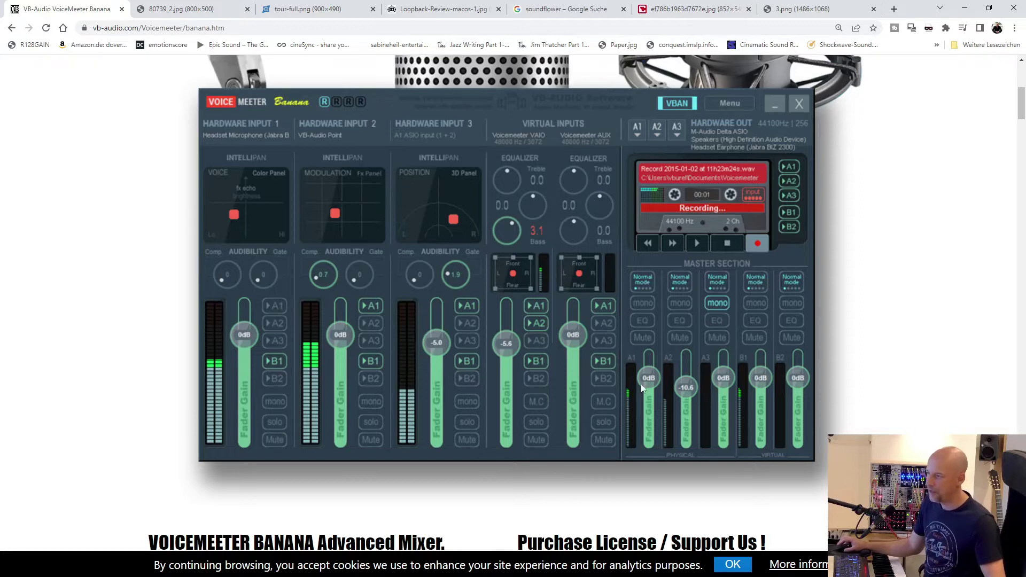
{"action": "scroll", "coordinate": [756, 367], "scroll_direction": "down", "scroll_amount": 1}
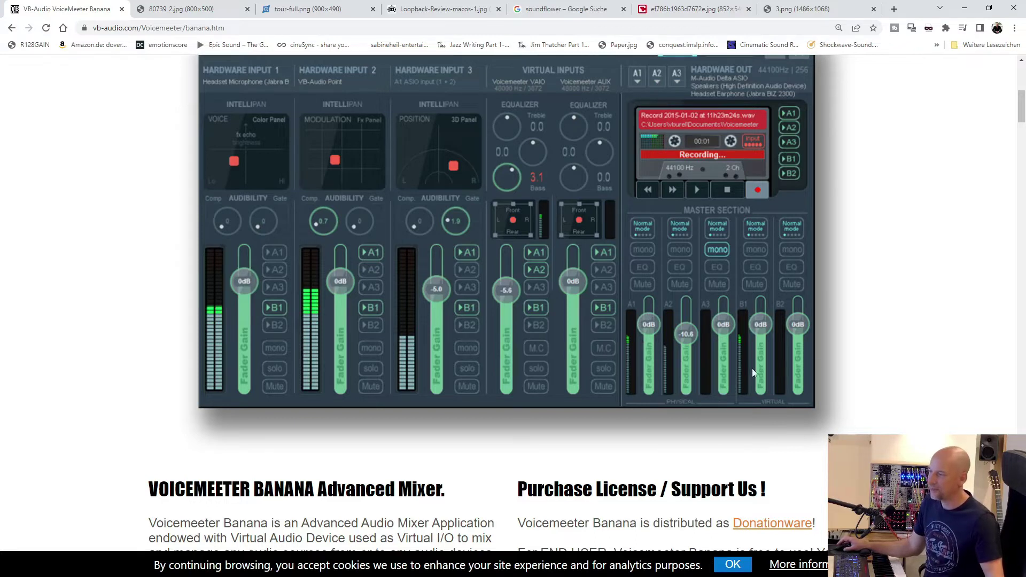
{"action": "scroll", "coordinate": [663, 323], "scroll_direction": "up", "scroll_amount": 1}
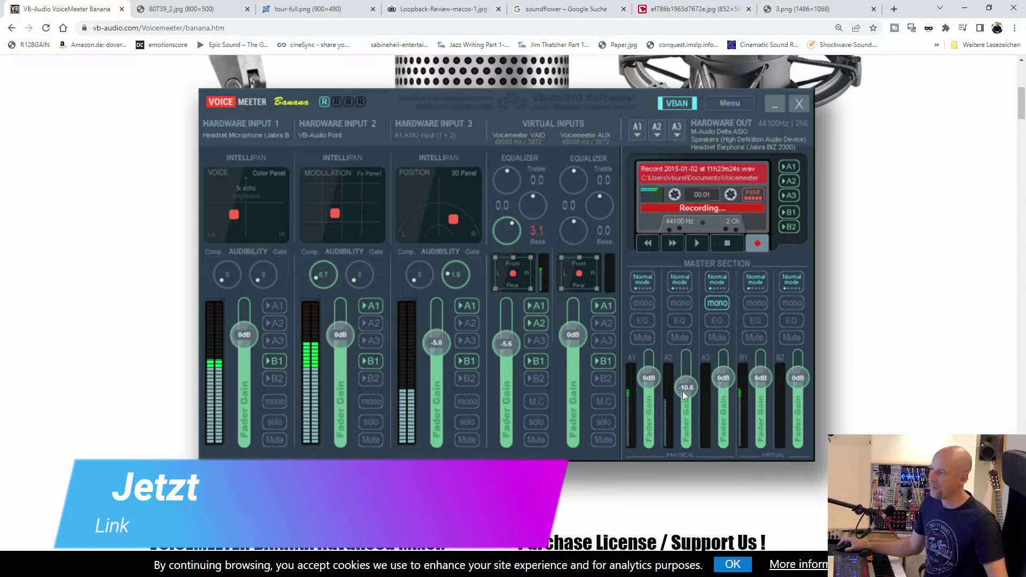
Open the Voicemeeter Potato page and look through its mixer picture, license information and download options.
{"action": "scroll", "coordinate": [778, 205], "scroll_direction": "up", "scroll_amount": 4}
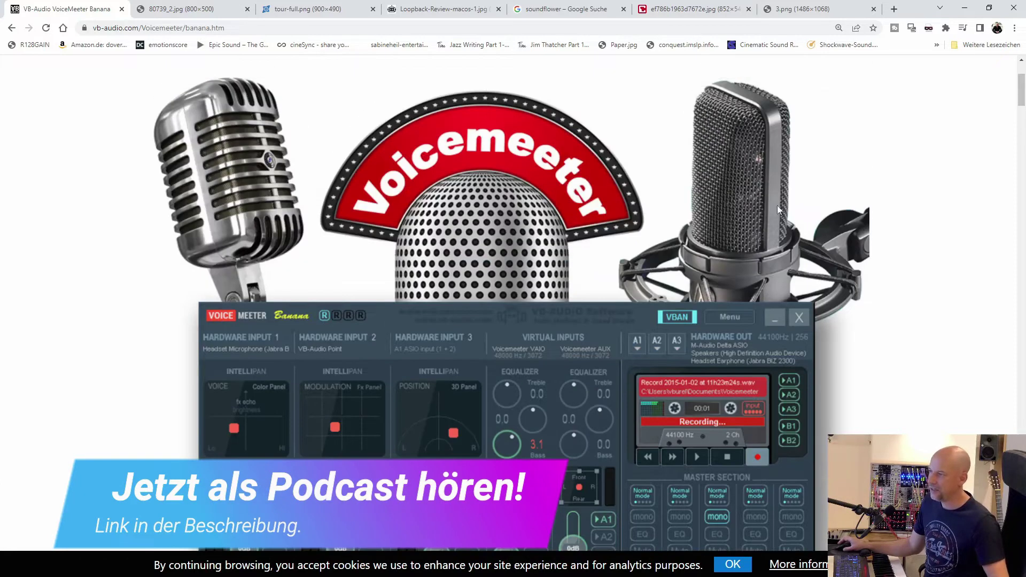
{"action": "scroll", "coordinate": [777, 206], "scroll_direction": "up", "scroll_amount": 3}
{"action": "left_click", "coordinate": [533, 185]}
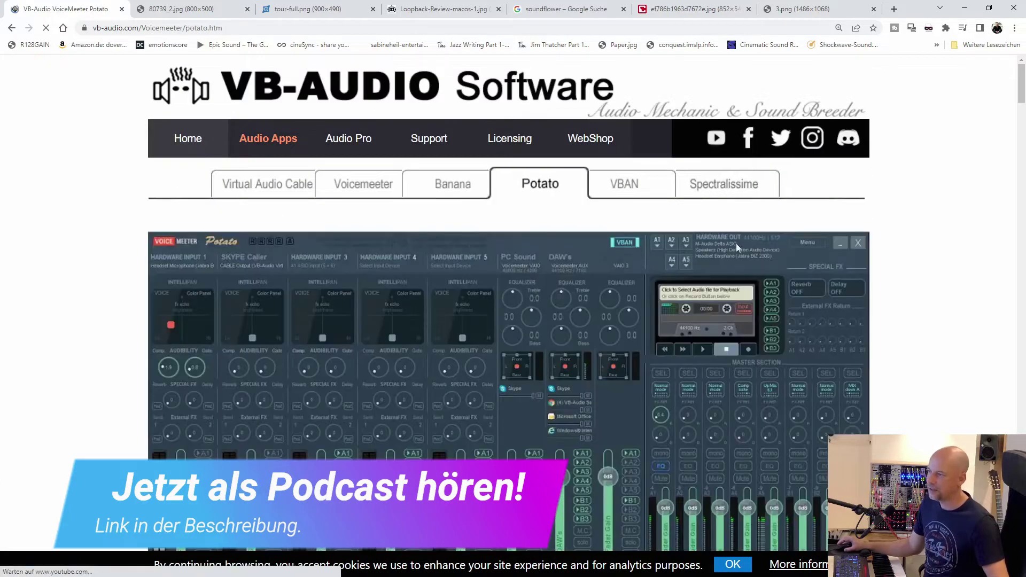
{"action": "scroll", "coordinate": [855, 195], "scroll_direction": "down", "scroll_amount": 2}
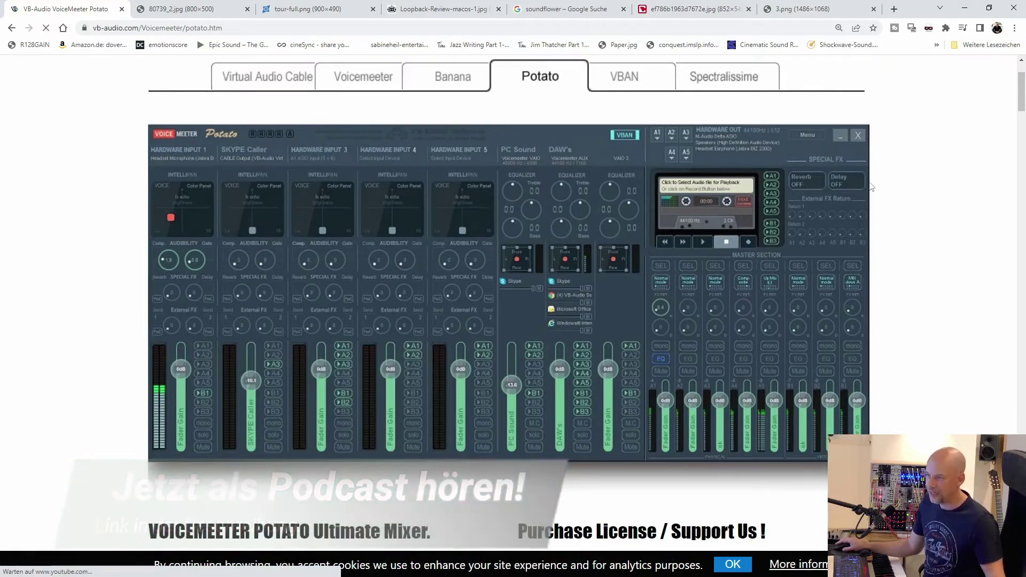
{"action": "scroll", "coordinate": [872, 186], "scroll_direction": "down", "scroll_amount": 6}
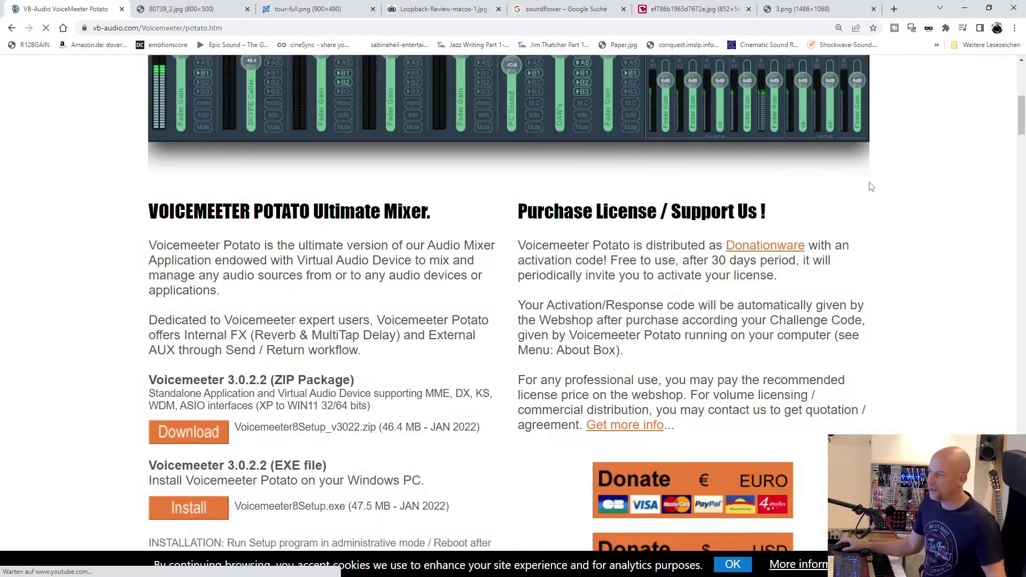
{"action": "scroll", "coordinate": [872, 187], "scroll_direction": "down", "scroll_amount": 4}
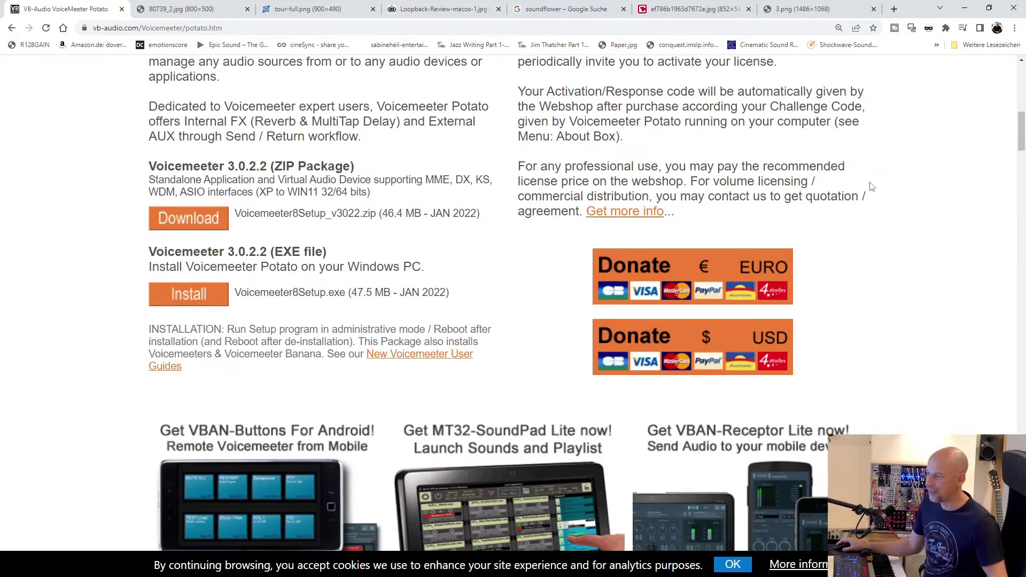
{"action": "scroll", "coordinate": [871, 187], "scroll_direction": "down", "scroll_amount": 8}
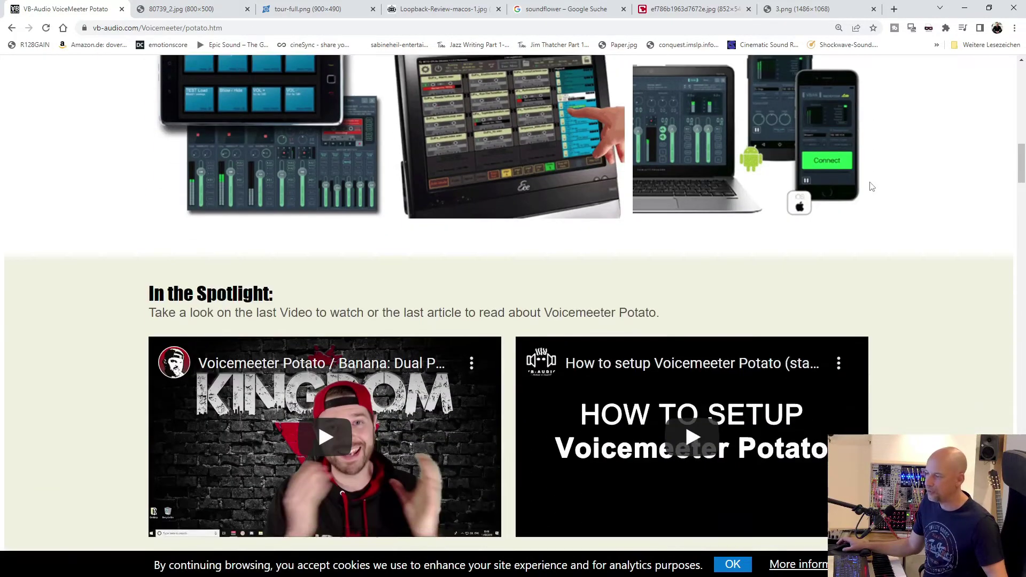
{"action": "scroll", "coordinate": [871, 187], "scroll_direction": "up", "scroll_amount": 10}
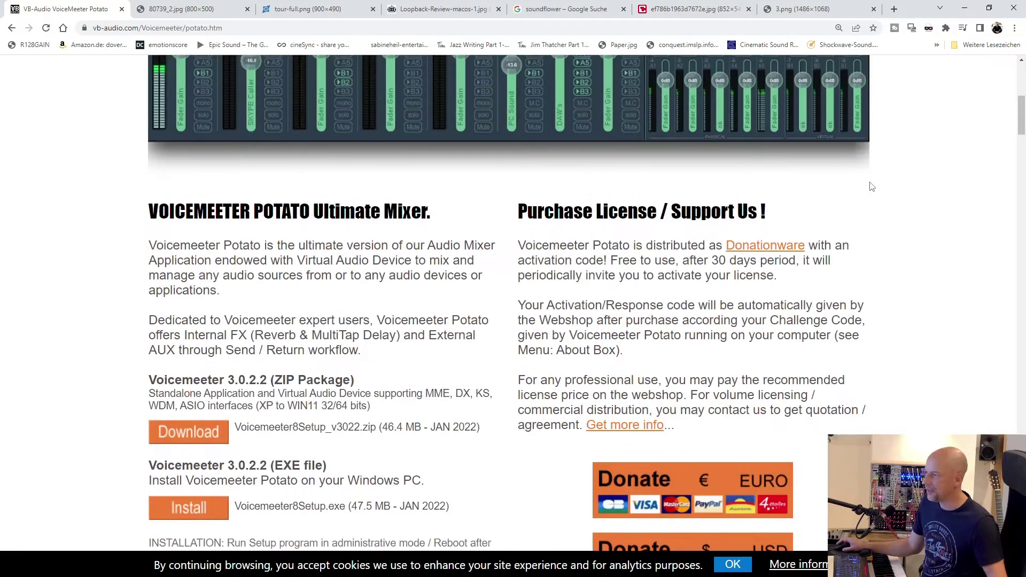
Minimize the browser and RME TotalMix, and bring the running Voicemeeter Potato mixer to the upper part of the desktop.
{"action": "left_click", "coordinate": [967, 7]}
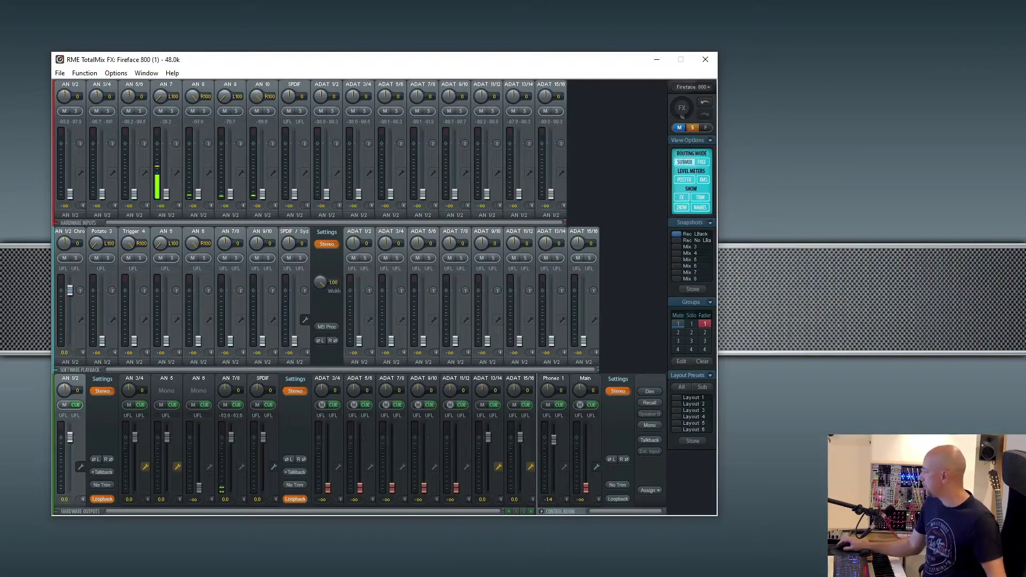
{"action": "key", "text": "alt+Tab"}
{"action": "left_click_drag", "start_coordinate": [537, 46], "coordinate": [567, 89]}
{"action": "left_click", "coordinate": [656, 59]}
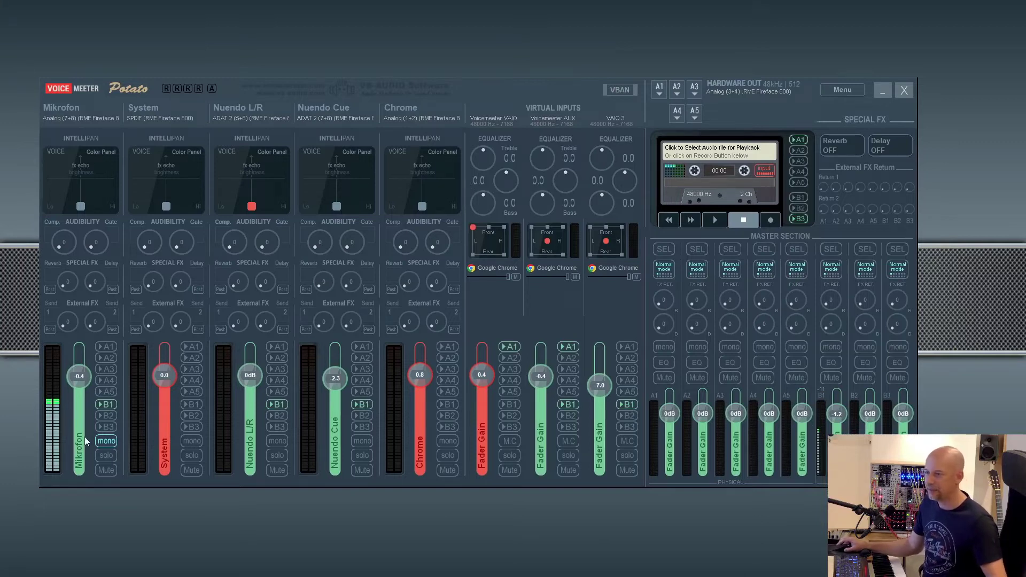
{"action": "left_click", "coordinate": [104, 406]}
{"action": "left_click_drag", "start_coordinate": [528, 85], "coordinate": [505, 21]}
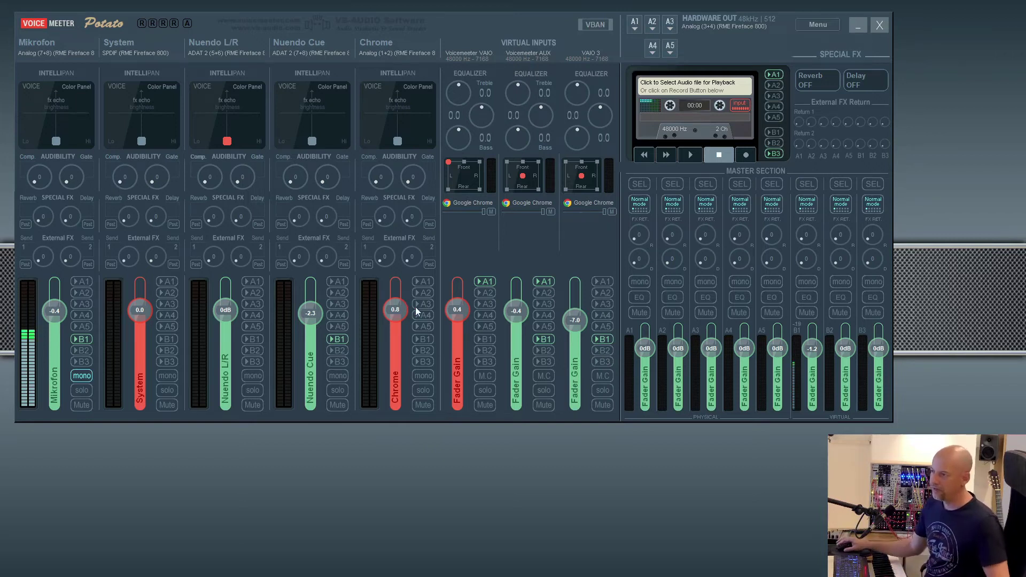
Route the Chrome channel to B1 and switch that routing off again, and try the B1 routing on VAIO 3.
{"action": "left_click", "coordinate": [425, 339]}
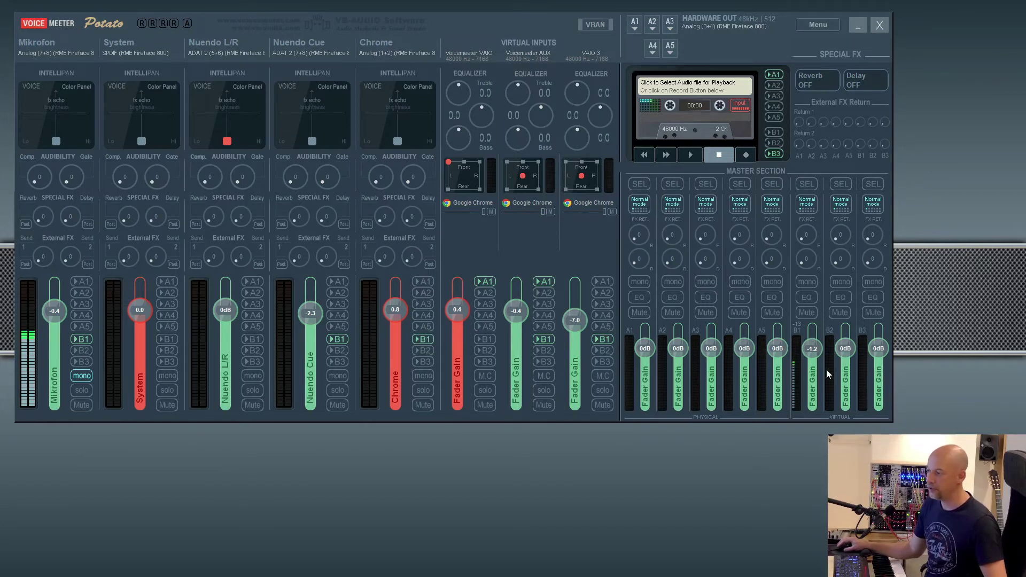
{"action": "left_click", "coordinate": [428, 345]}
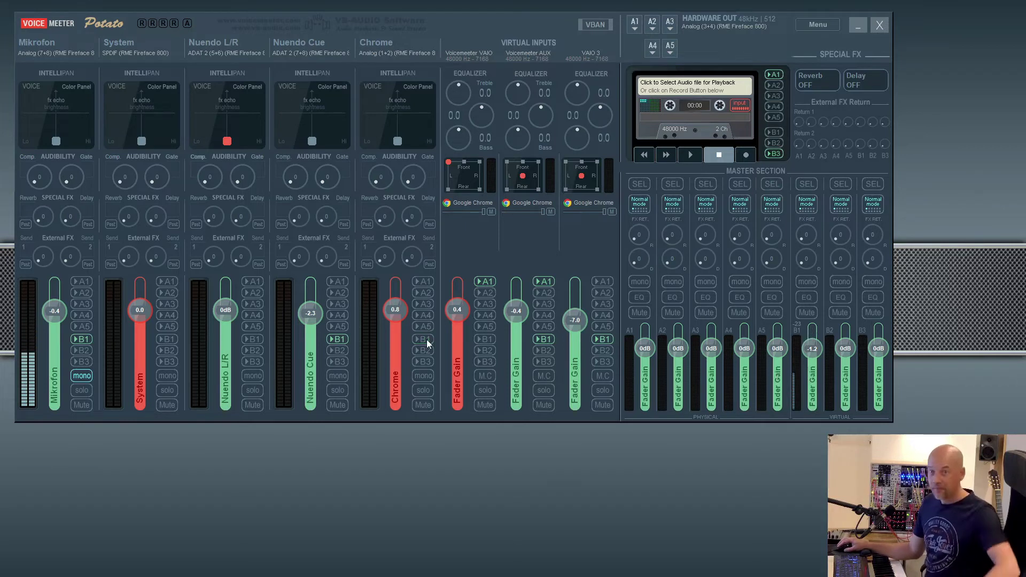
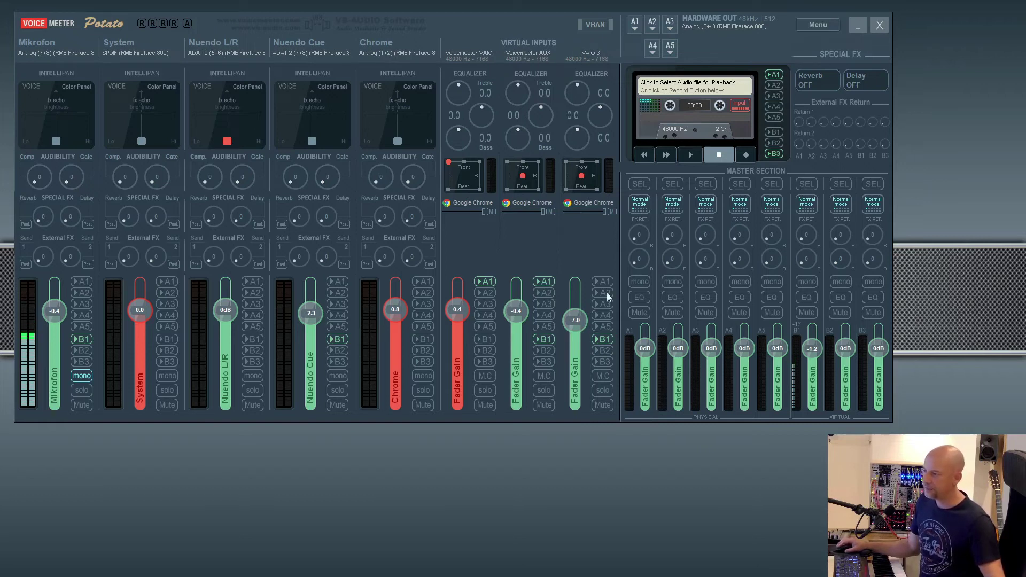
{"action": "left_click", "coordinate": [608, 340]}
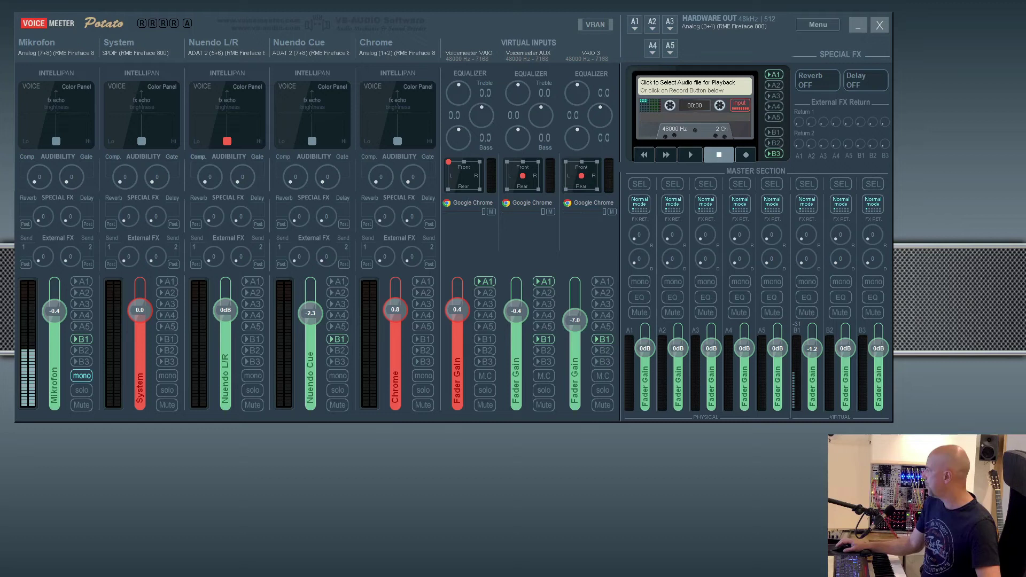
Bring Zoom's audio settings window over the mixer, check its speaker and microphone devices, and close it.
{"action": "left_click_drag", "start_coordinate": [1025, 135], "coordinate": [423, 133]}
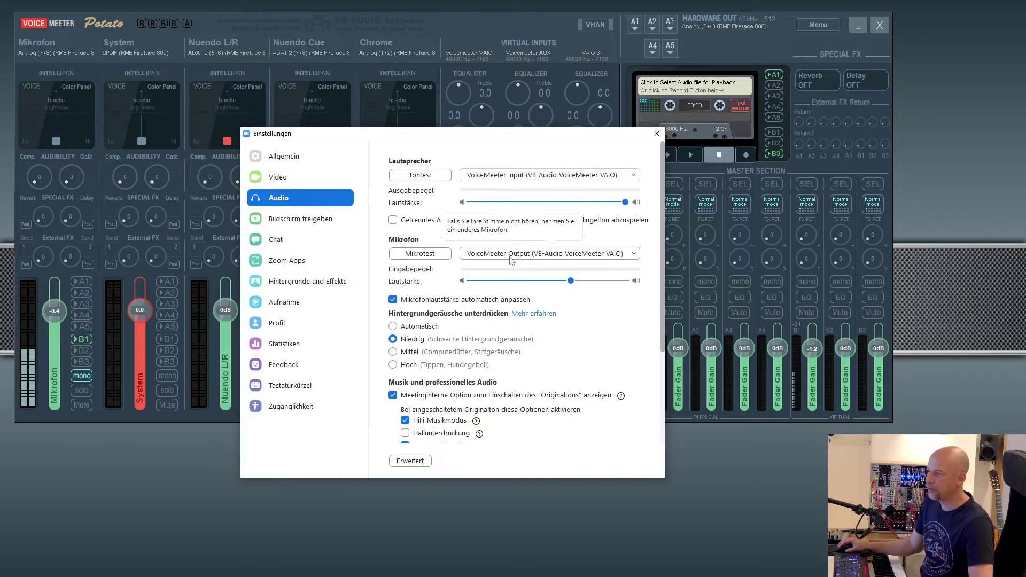
{"action": "left_click", "coordinate": [661, 136]}
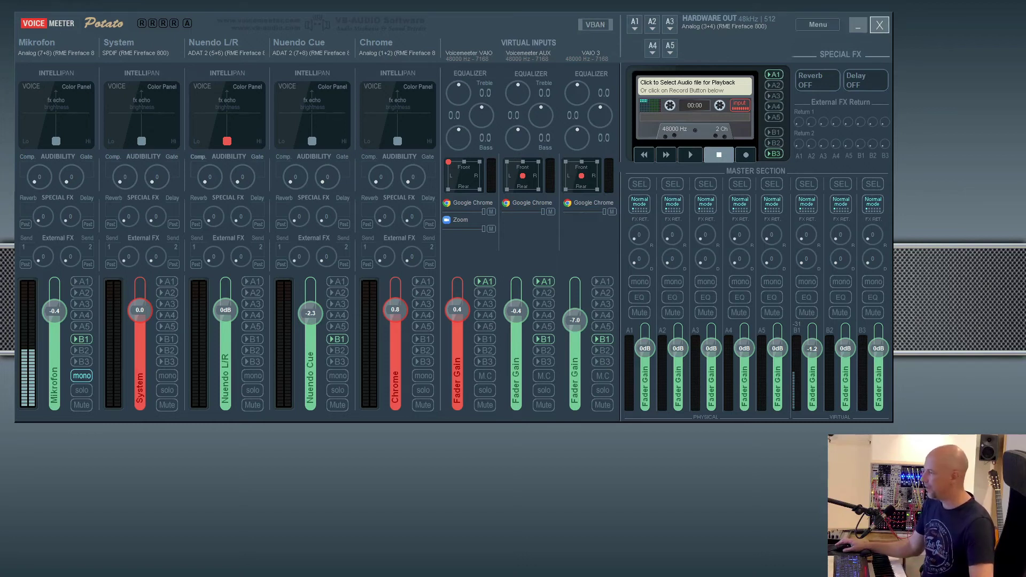
Close the Voicemeeter window, switch to the Chrome browser, and open VB-Audio's Virtual Audio Cable page.
{"action": "left_click", "coordinate": [879, 25]}
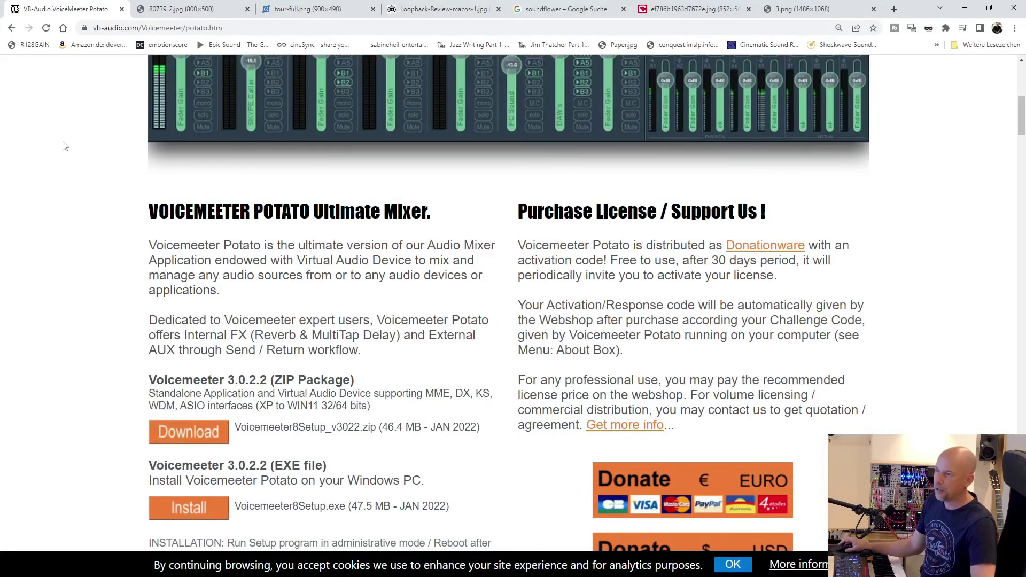
{"action": "scroll", "coordinate": [62, 144], "scroll_direction": "up", "scroll_amount": 6}
{"action": "scroll", "coordinate": [63, 144], "scroll_direction": "up", "scroll_amount": 3}
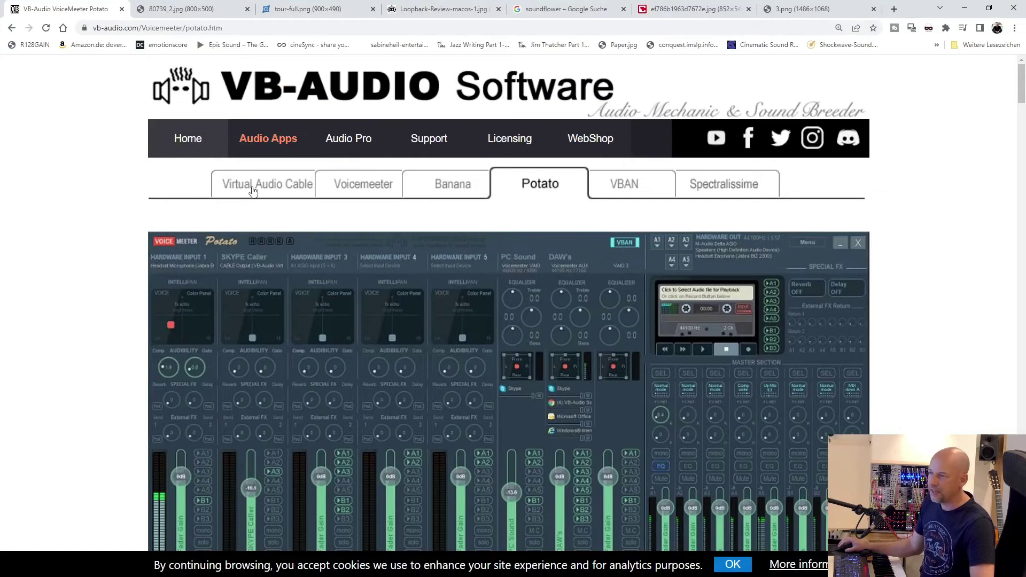
{"action": "left_click", "coordinate": [277, 191]}
{"action": "scroll", "coordinate": [428, 320], "scroll_direction": "down", "scroll_amount": 2}
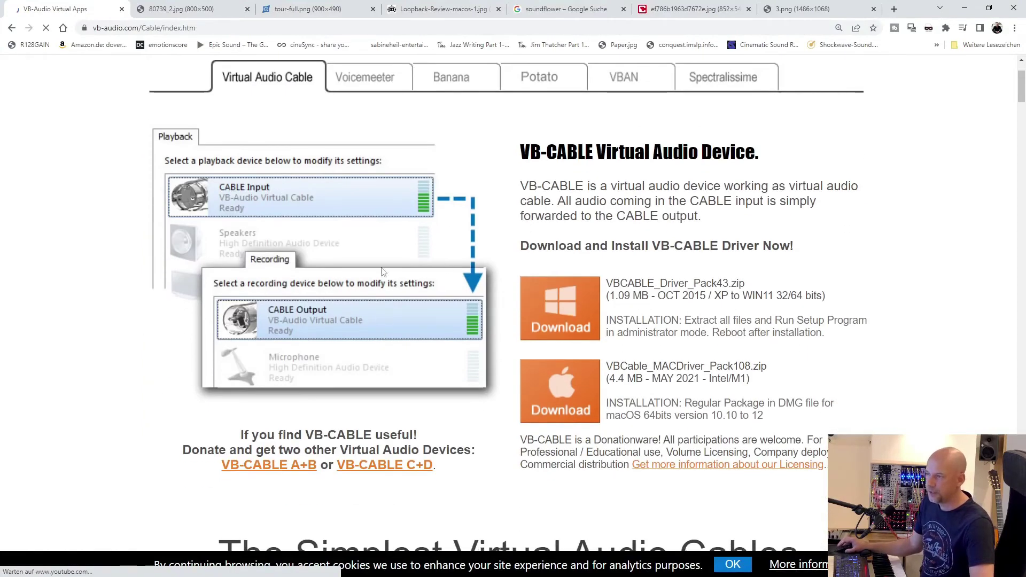
Look through the VB-CABLE page for its driver downloads, usage diagrams and the additional A+B and C+D cables.
{"action": "scroll", "coordinate": [698, 246], "scroll_direction": "down", "scroll_amount": 10}
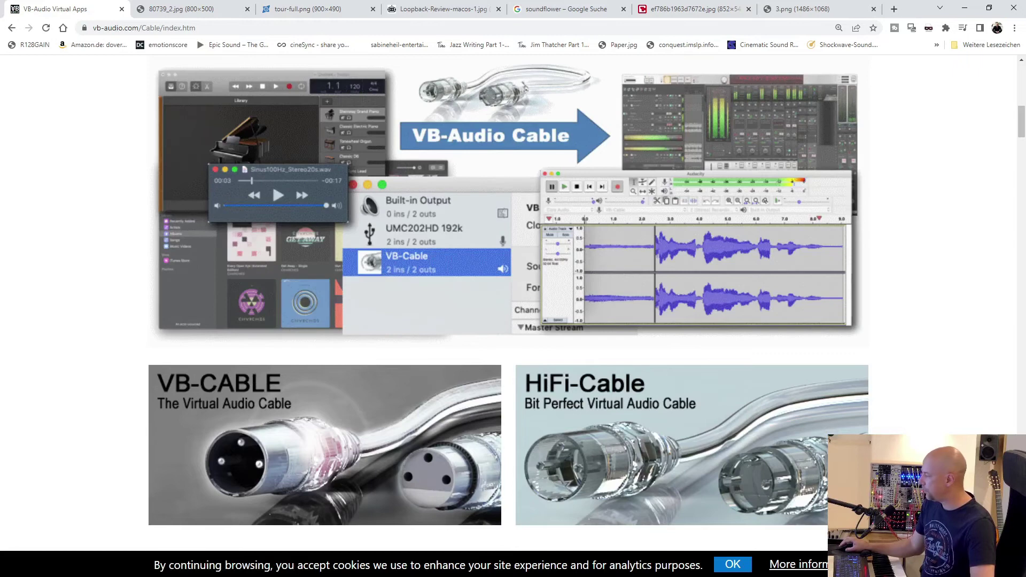
{"action": "scroll", "coordinate": [889, 329], "scroll_direction": "up", "scroll_amount": 15}
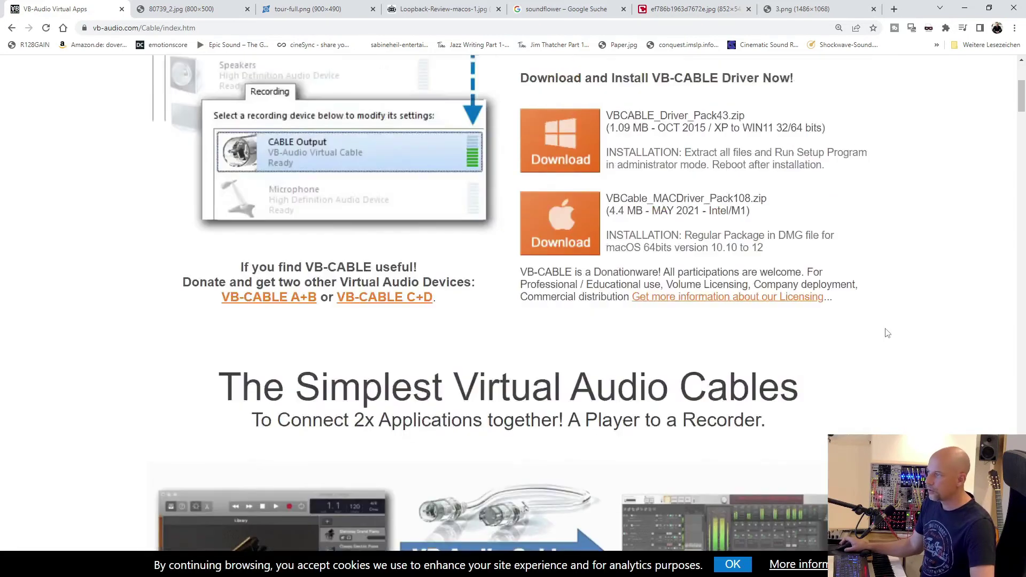
{"action": "scroll", "coordinate": [901, 247], "scroll_direction": "down", "scroll_amount": 8}
{"action": "scroll", "coordinate": [903, 247], "scroll_direction": "down", "scroll_amount": 12}
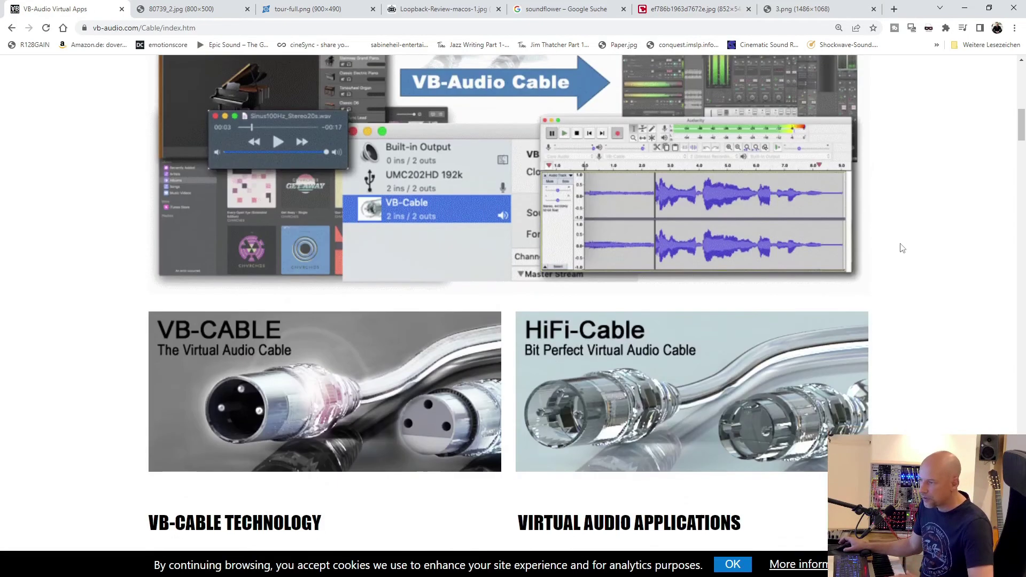
{"action": "scroll", "coordinate": [903, 247], "scroll_direction": "down", "scroll_amount": 6}
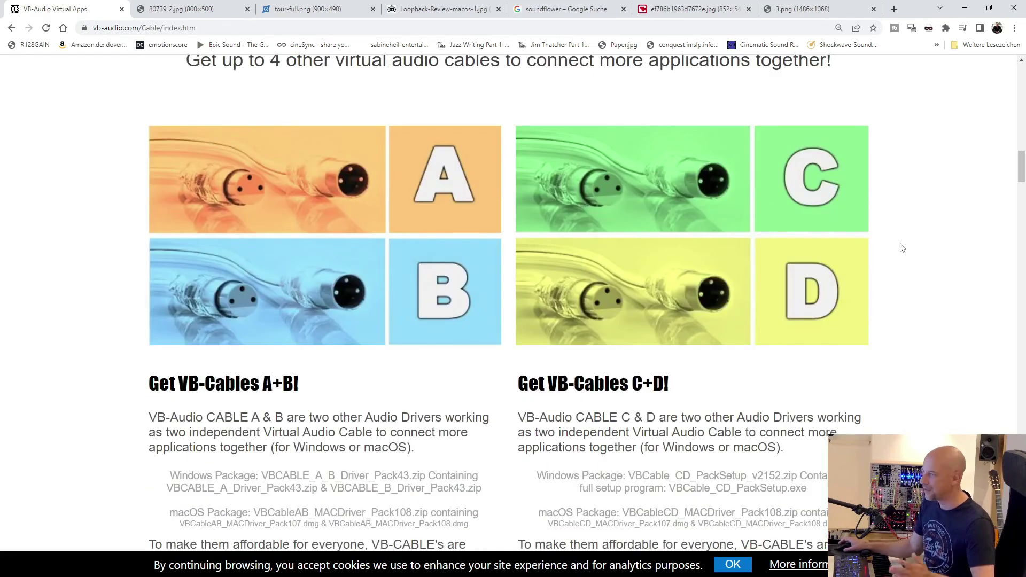
{"action": "scroll", "coordinate": [902, 248], "scroll_direction": "up", "scroll_amount": 12}
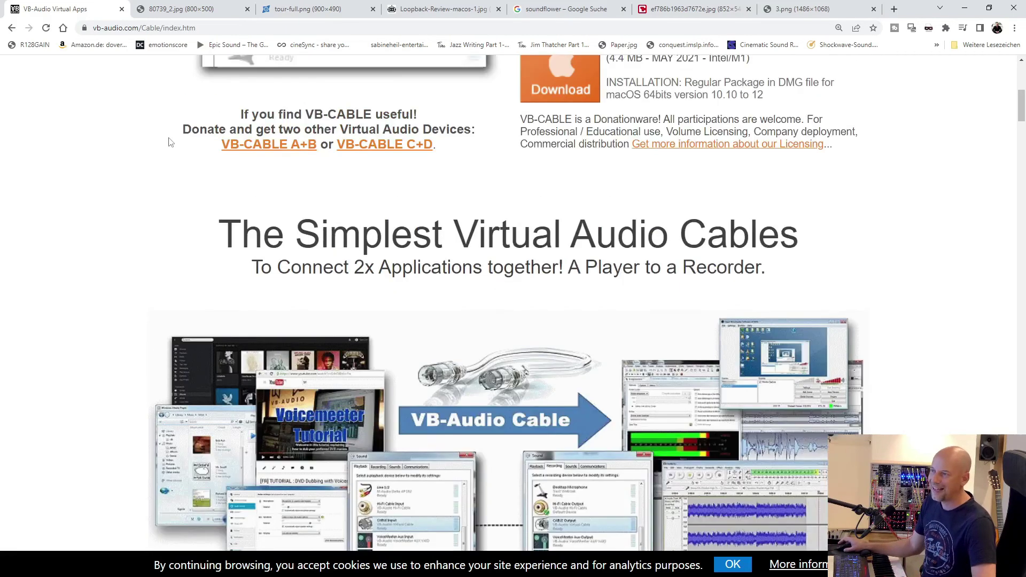
View the LadioCast screenshot 80739_2.jpg and compare it with the Loopback routing picture tour-full.png.
{"action": "left_click", "coordinate": [165, 12]}
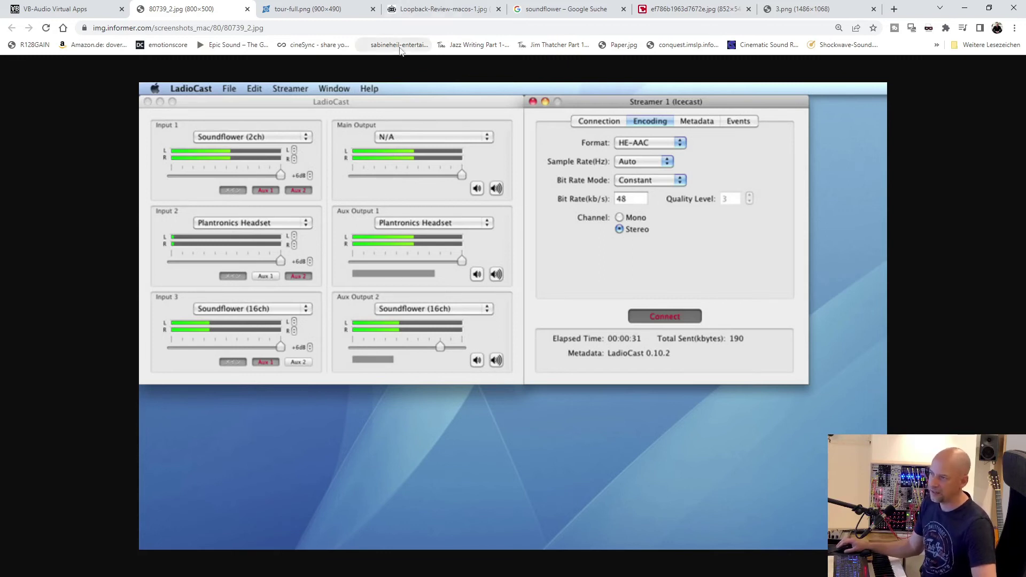
{"action": "left_click", "coordinate": [316, 9]}
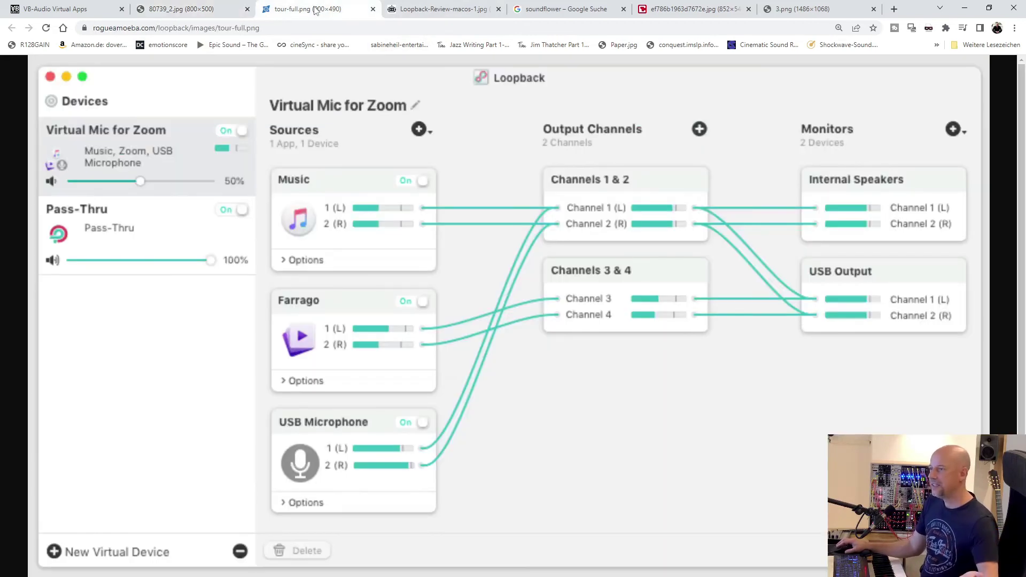
{"action": "left_click", "coordinate": [214, 9]}
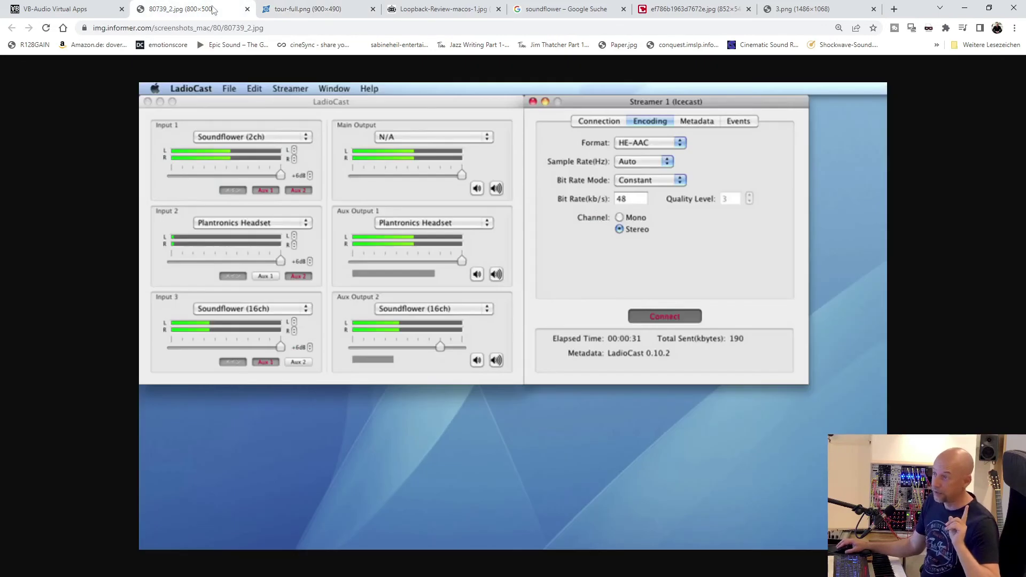
{"action": "left_click", "coordinate": [320, 10]}
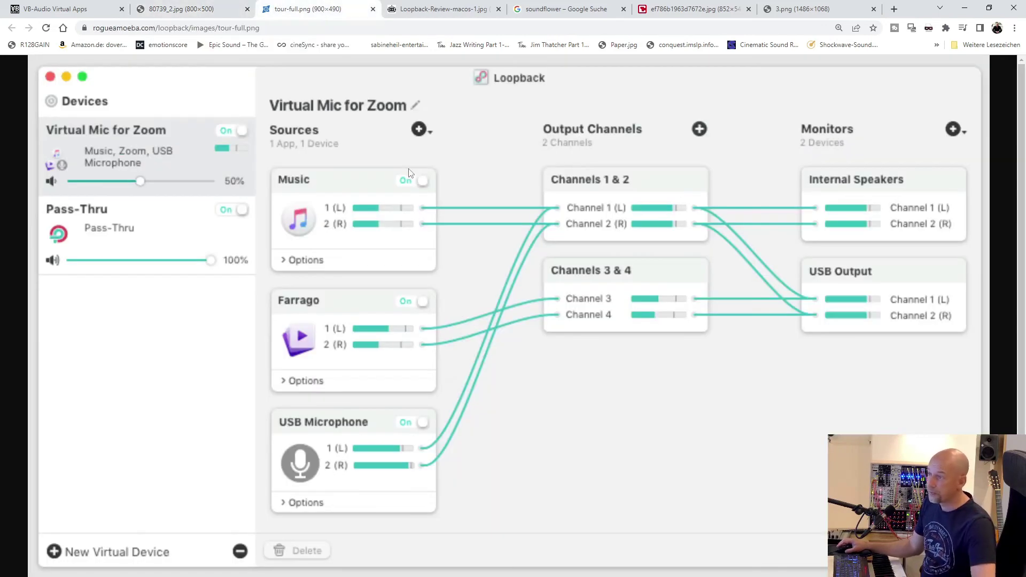